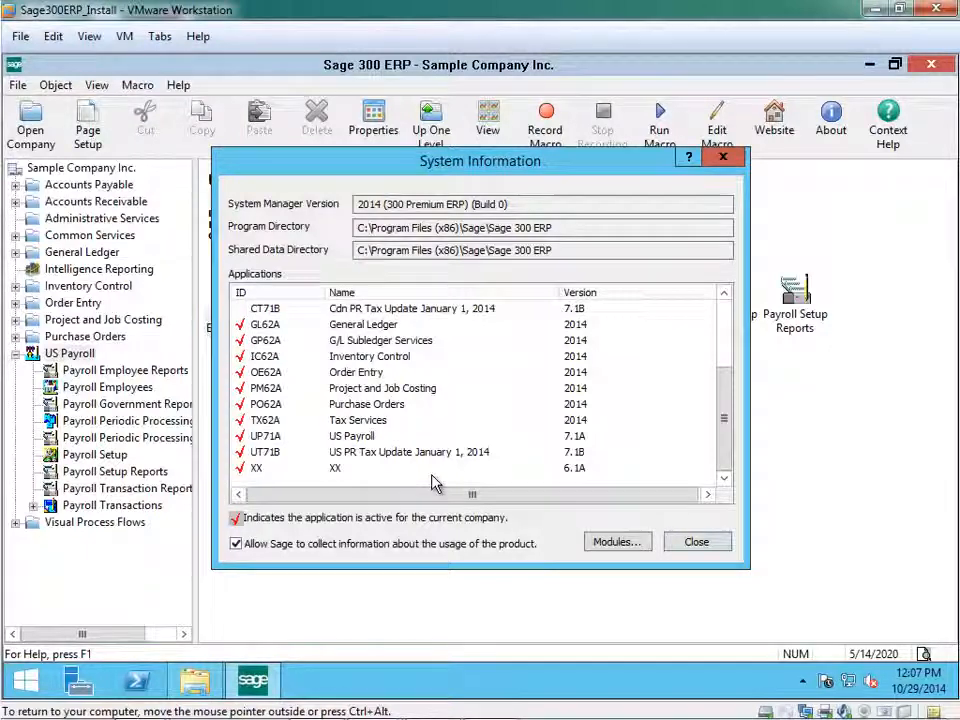
# Close the system information and check which users are logged in, including the screens they have open
pyautogui.click(692, 541)
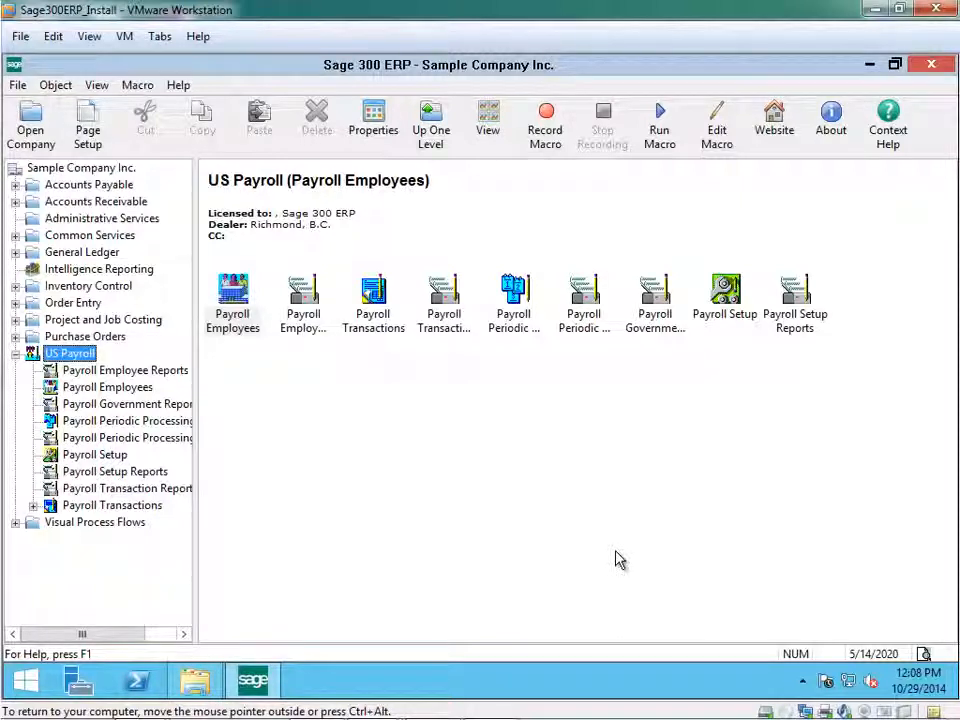
pyautogui.click(179, 88)
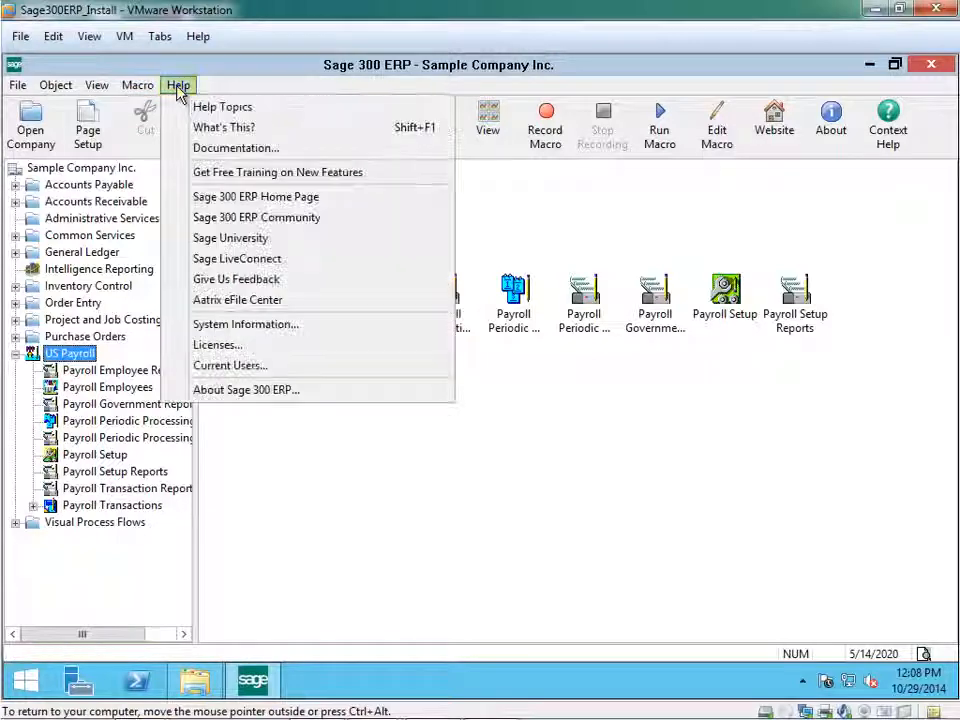
pyautogui.click(249, 368)
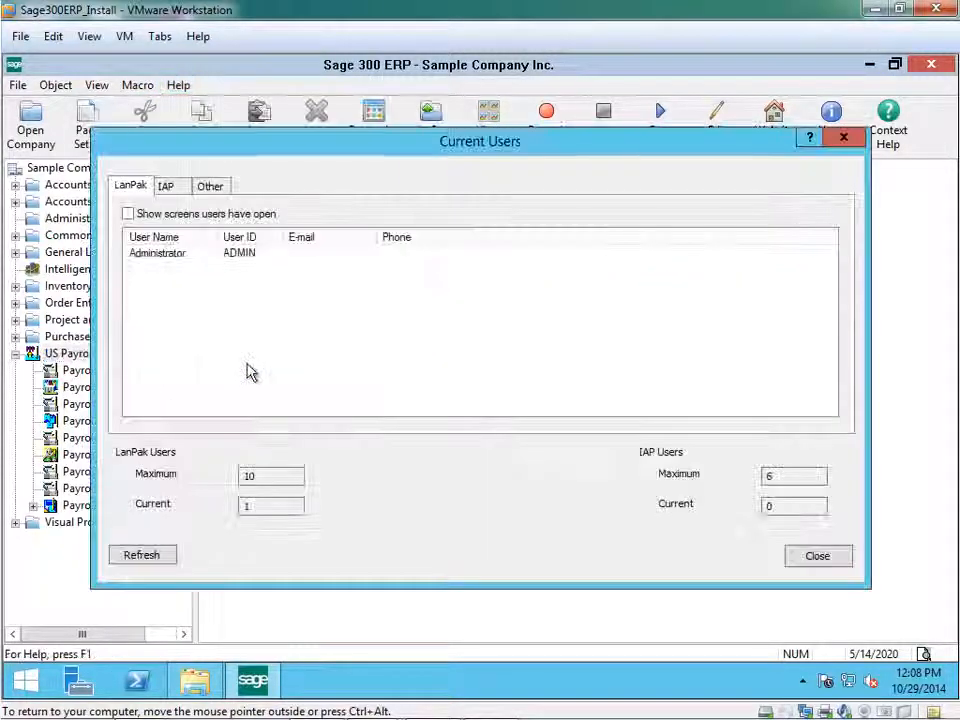
pyautogui.click(128, 215)
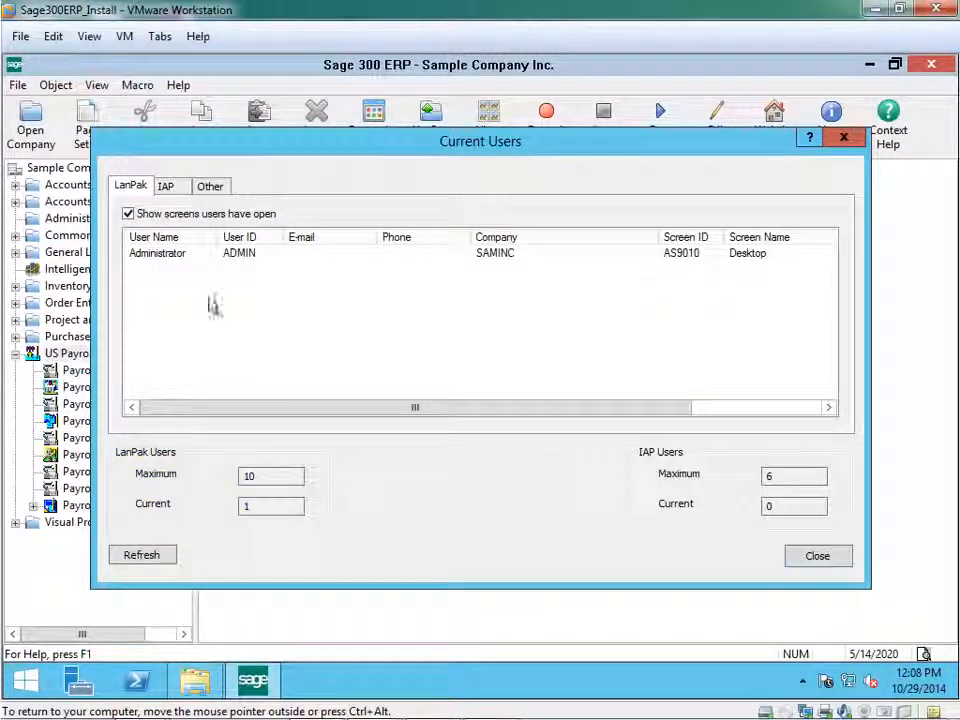
pyautogui.click(818, 556)
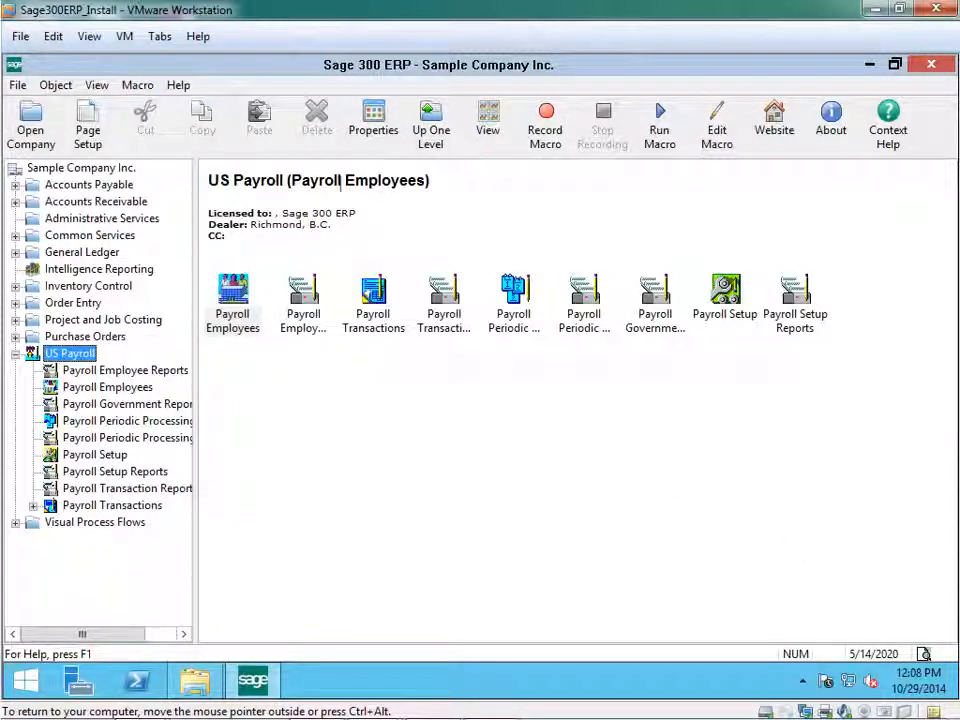
# Review the installed applications and their versions in the system information, and close it
pyautogui.click(182, 86)
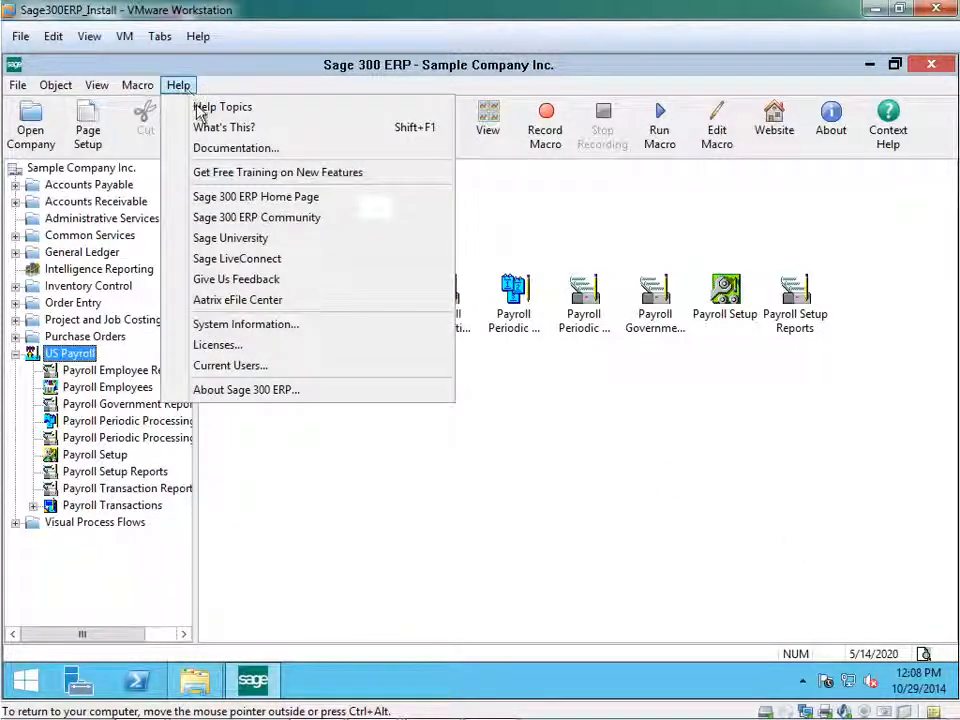
pyautogui.click(240, 325)
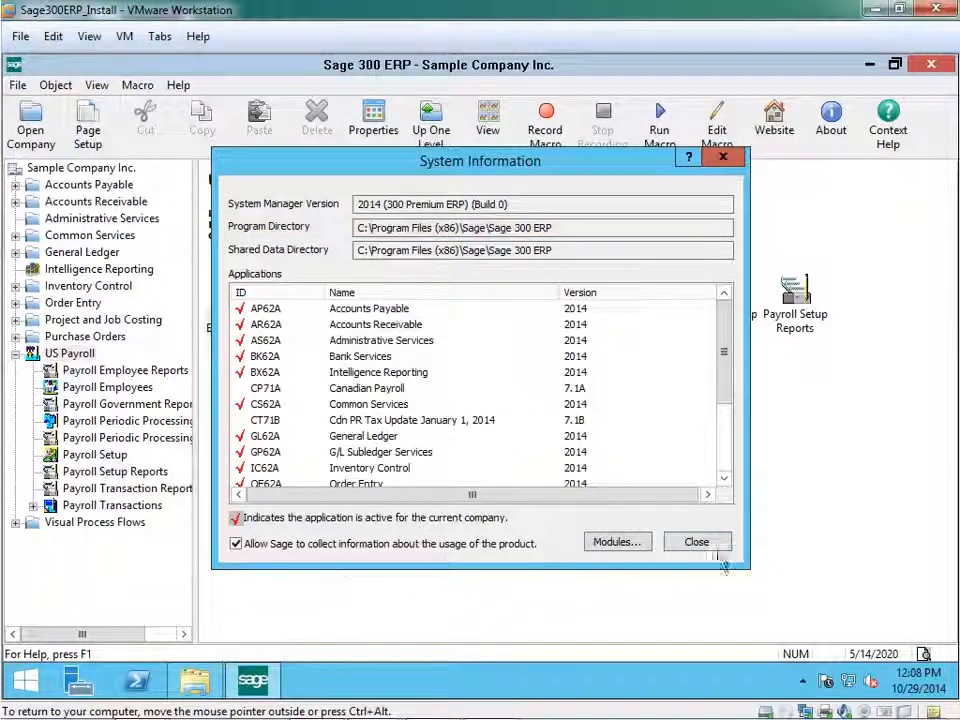
pyautogui.click(697, 542)
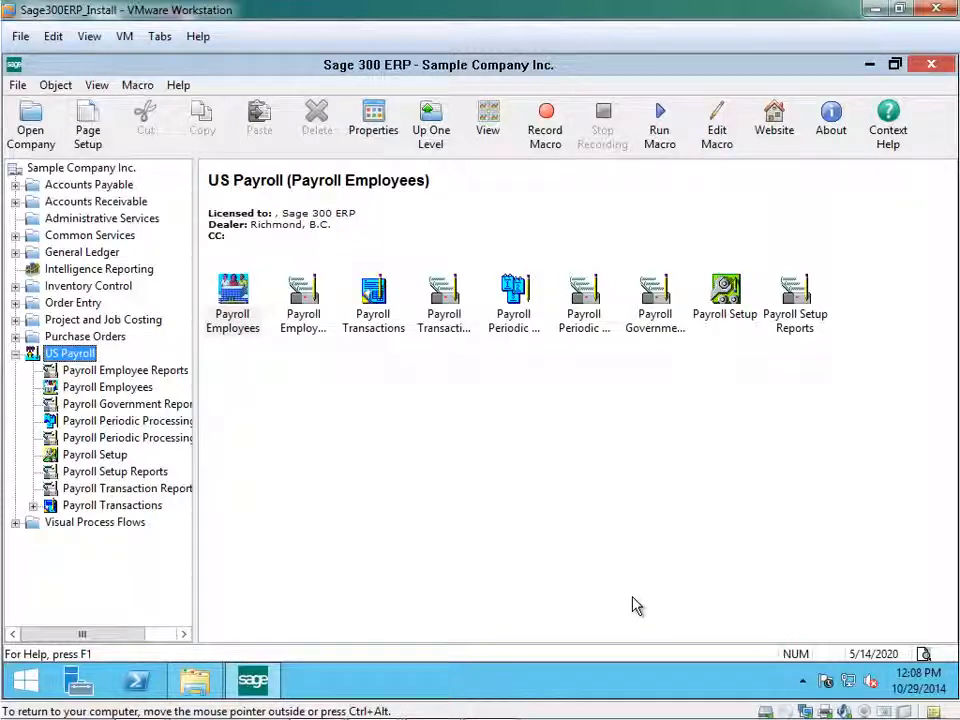
# Minimize Sage 300 ERP, switch to the Download folder in File Explorer and run UT71D_Q12014_ProductUpdate as administrator
pyautogui.click(872, 66)
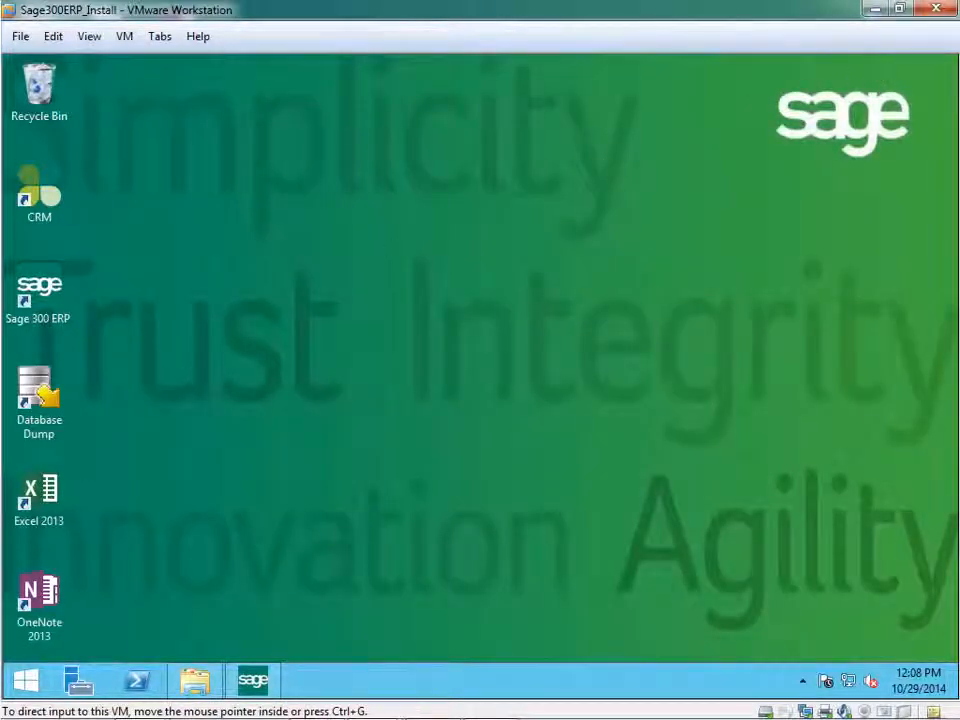
pyautogui.click(197, 682)
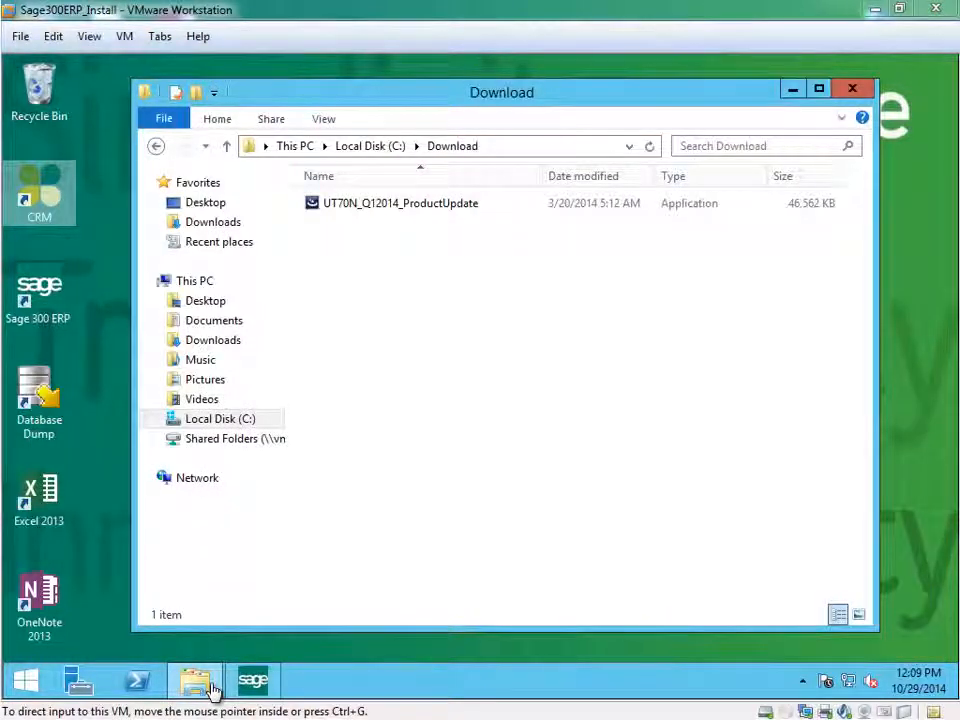
pyautogui.click(407, 214)
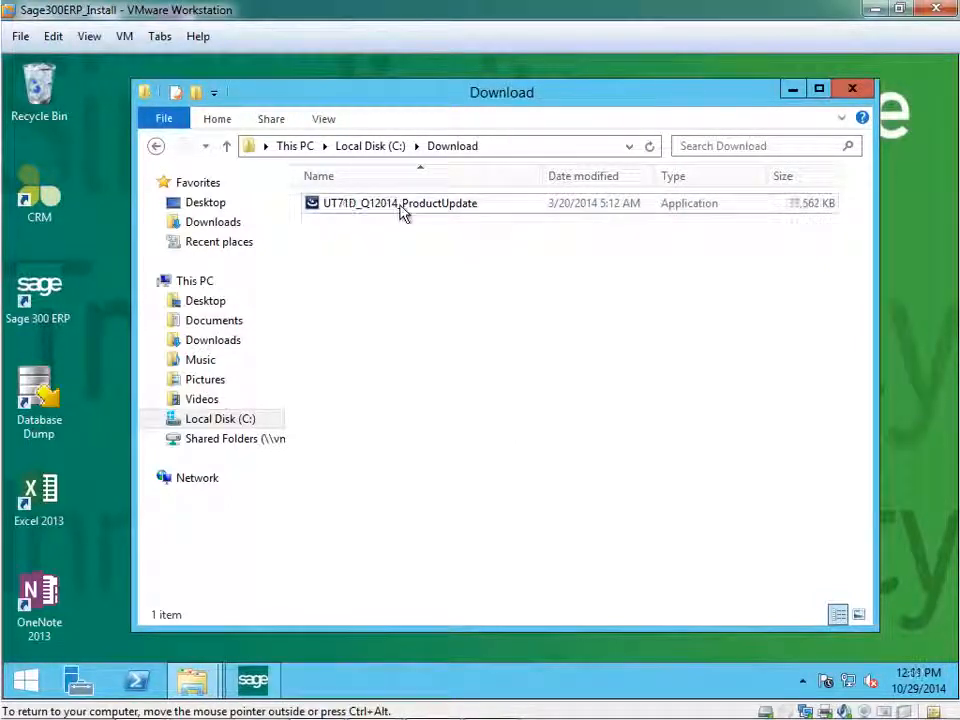
pyautogui.click(401, 208)
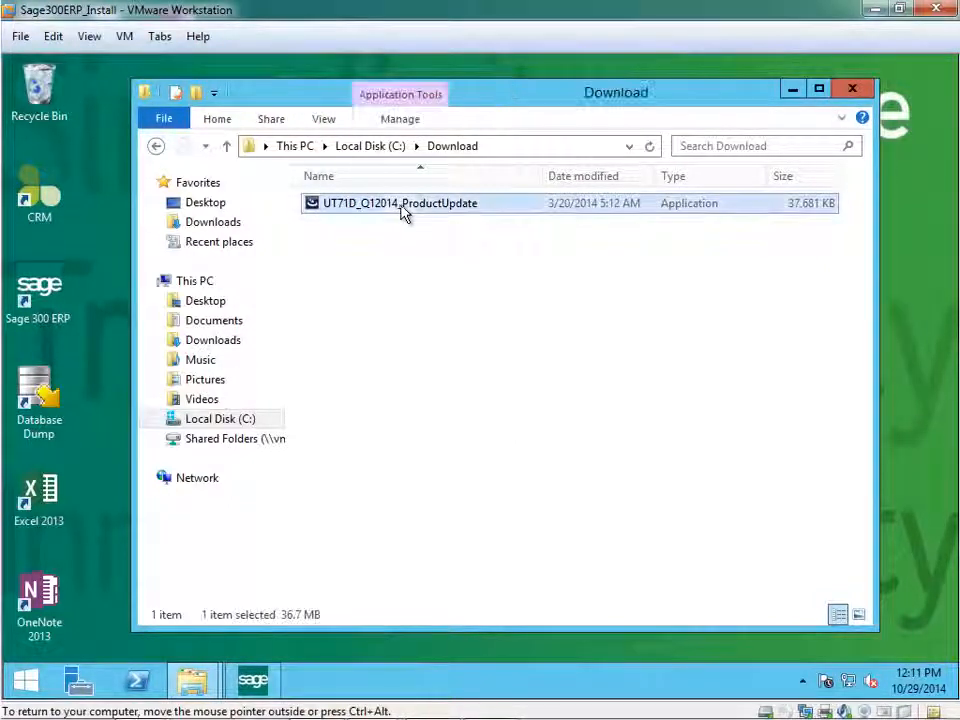
pyautogui.rightClick(404, 207)
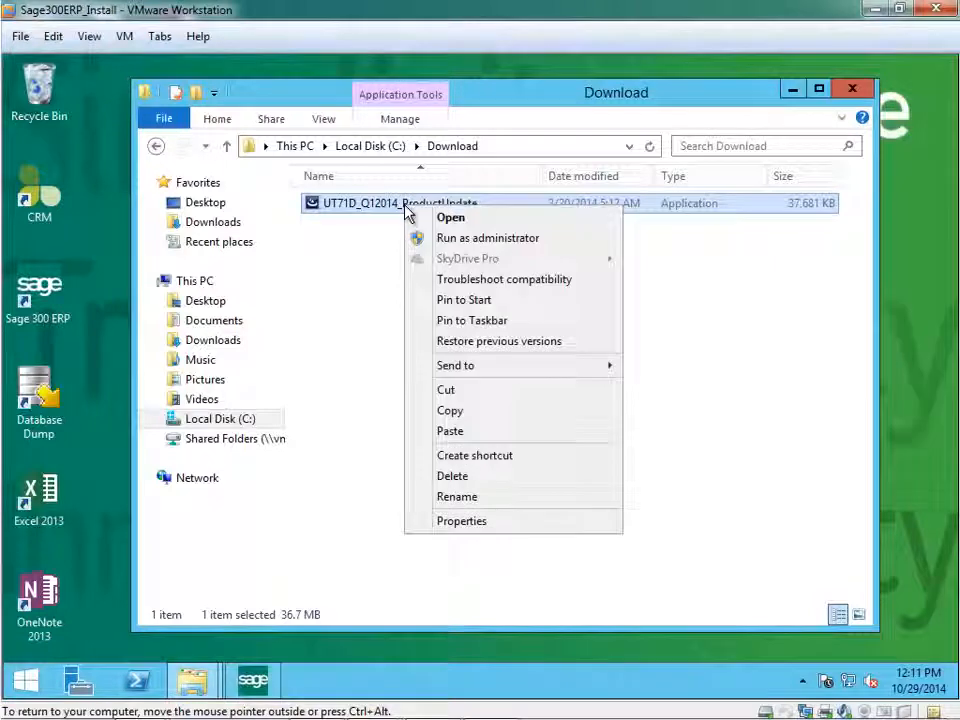
pyautogui.click(462, 242)
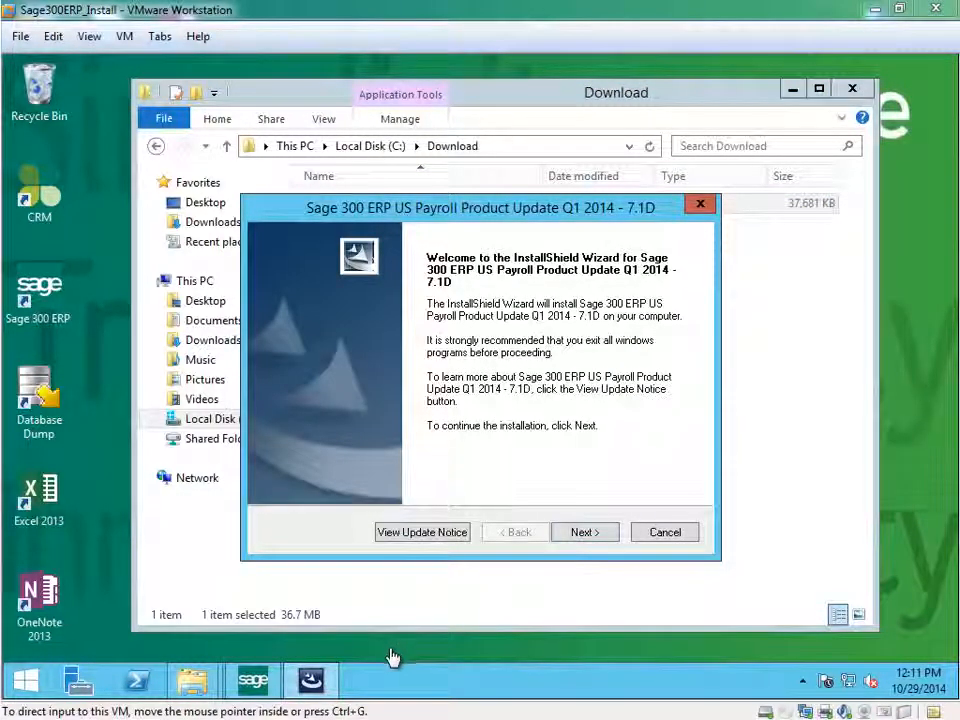
# Start the US Payroll Product Update Q1 2014 - 7.1D installation and accept the license agreement
pyautogui.click(586, 535)
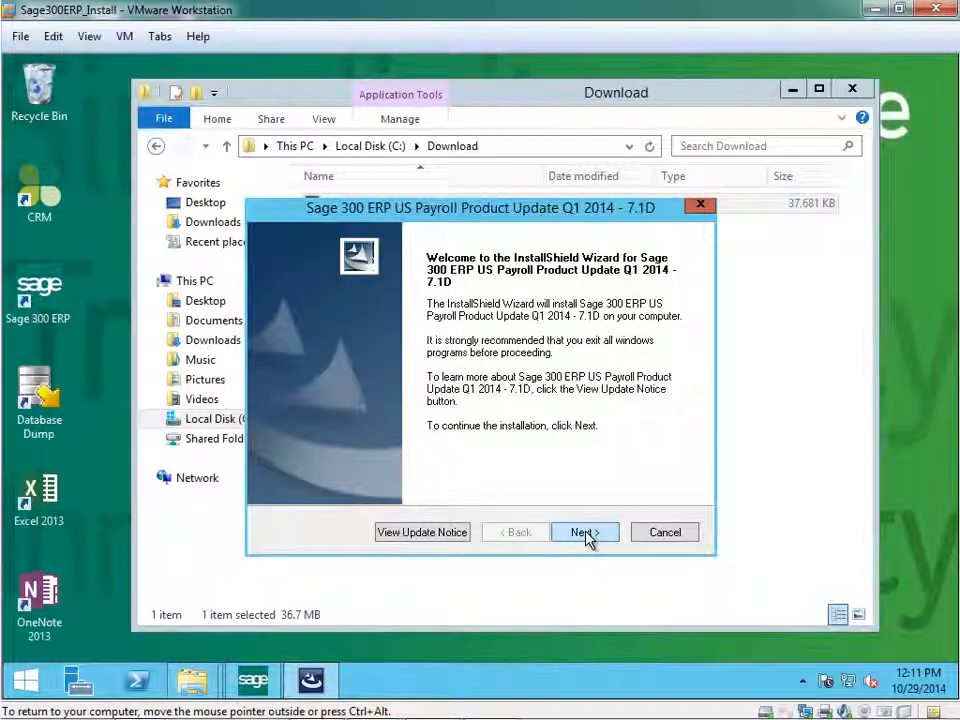
pyautogui.click(589, 537)
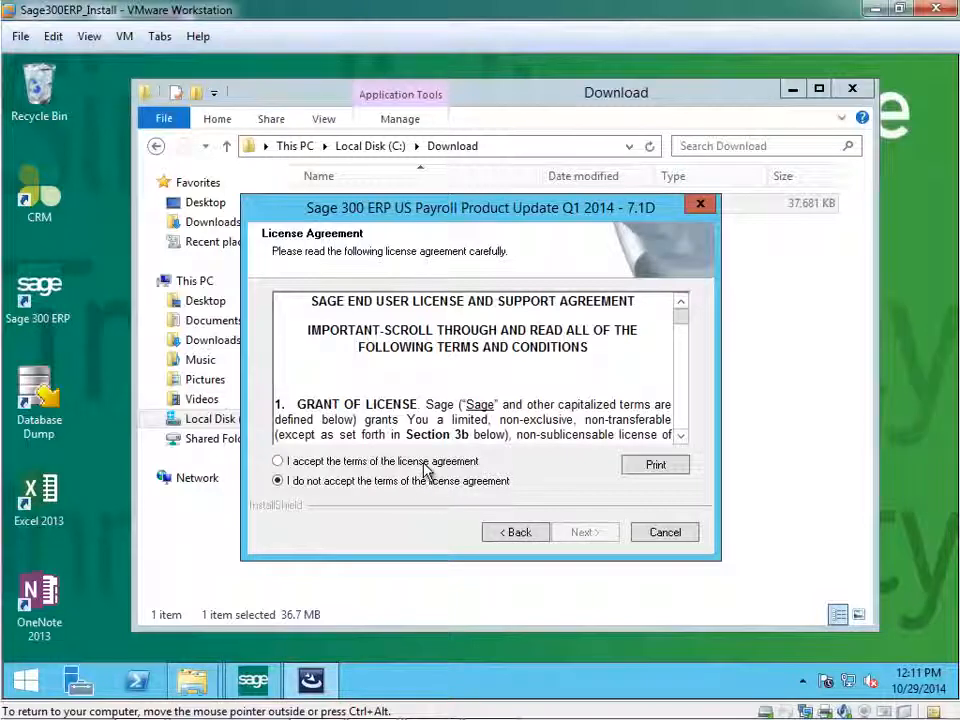
pyautogui.click(428, 462)
pyautogui.click(586, 536)
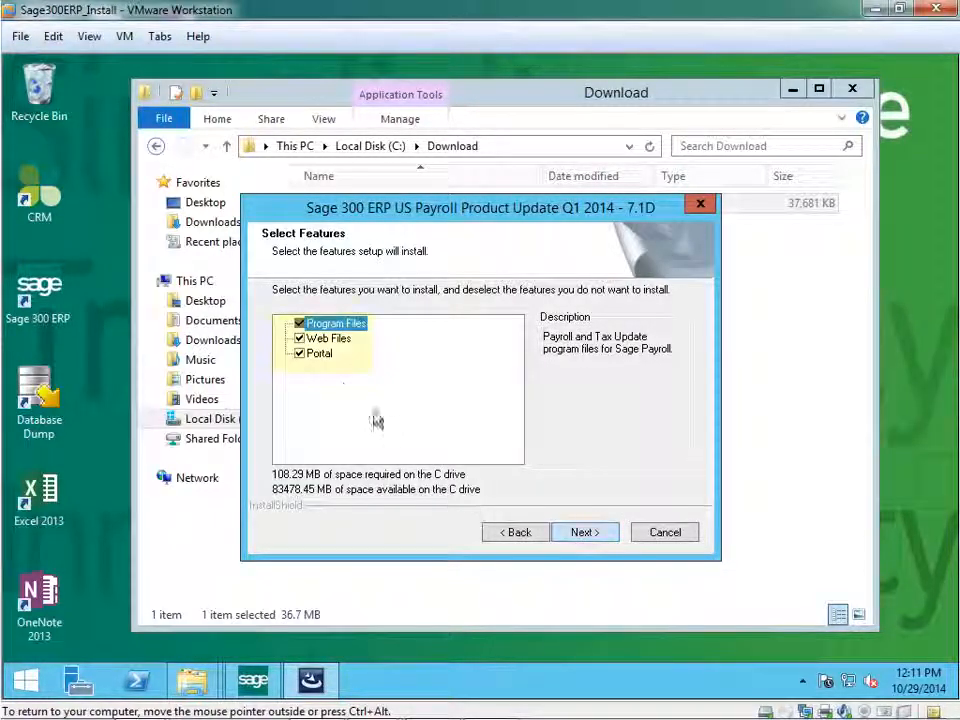
# Install the update with only Program Files, excluding Web Files and Portal, and finish without restarting the computer
pyautogui.click(299, 338)
pyautogui.click(300, 354)
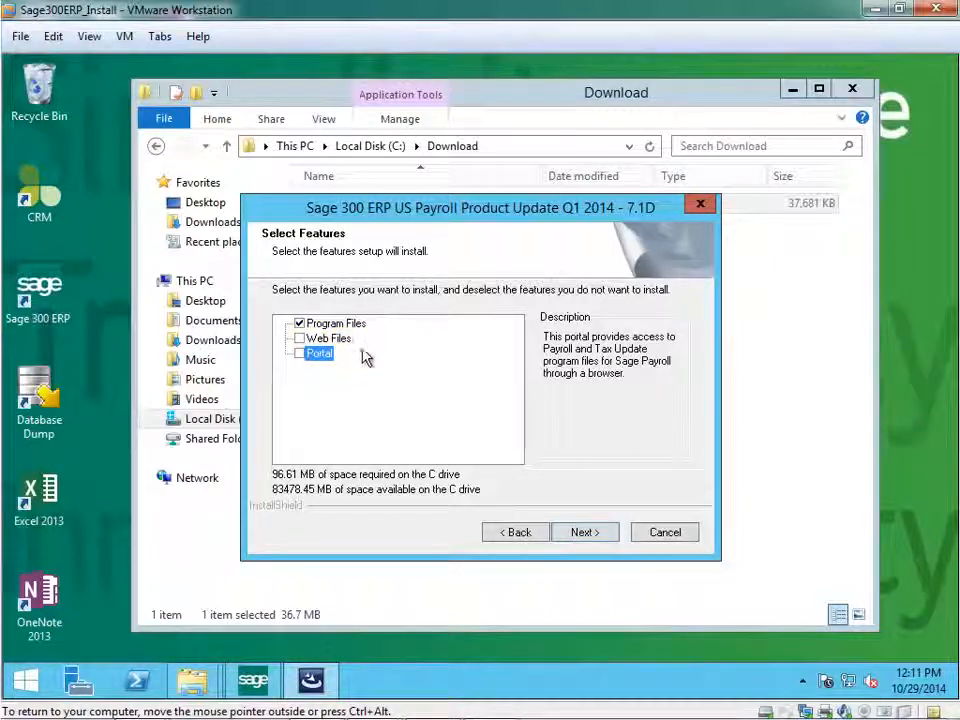
pyautogui.click(590, 535)
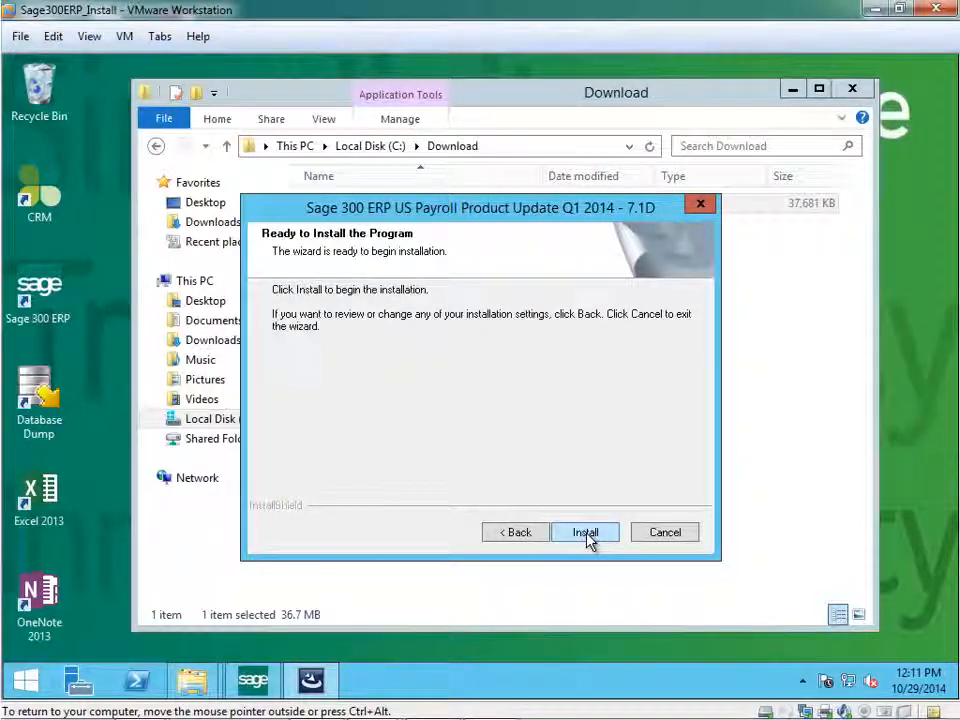
pyautogui.click(588, 536)
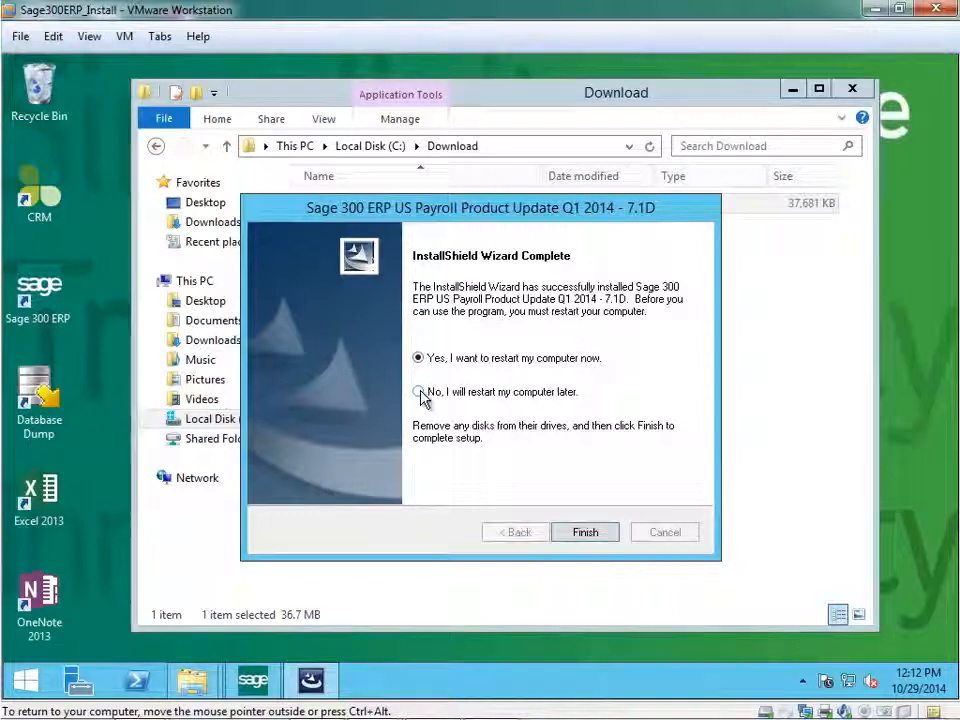
pyautogui.click(590, 532)
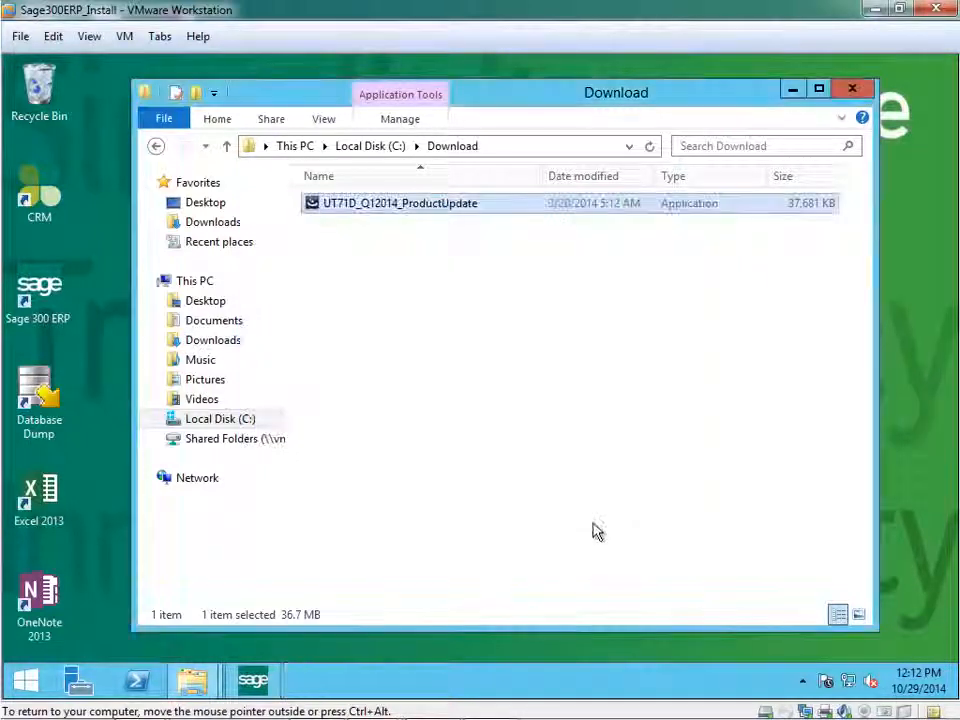
pyautogui.click(851, 92)
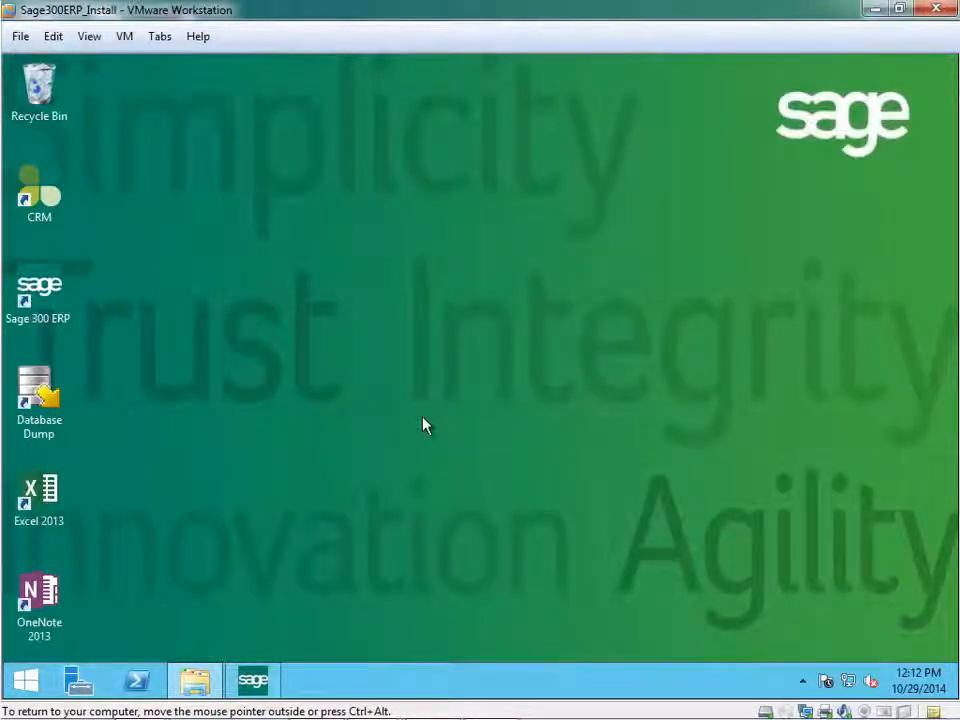
# Switch back to Sage 300 ERP, open Data Activation in Administrative Services, and proceed after confirming the database backup
pyautogui.click(254, 681)
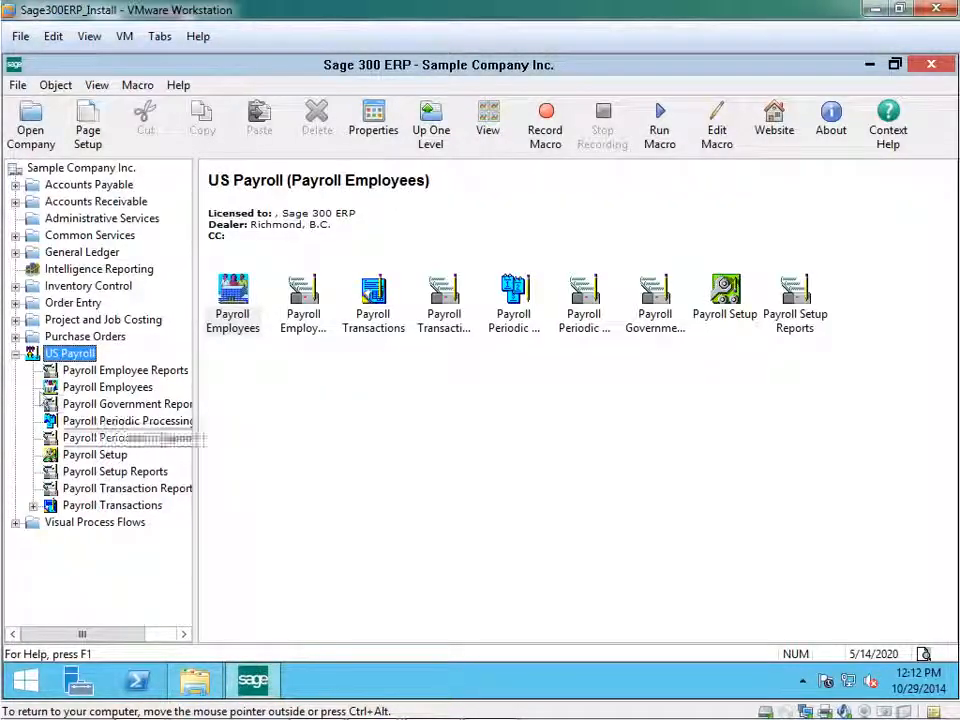
pyautogui.click(15, 353)
pyautogui.click(100, 219)
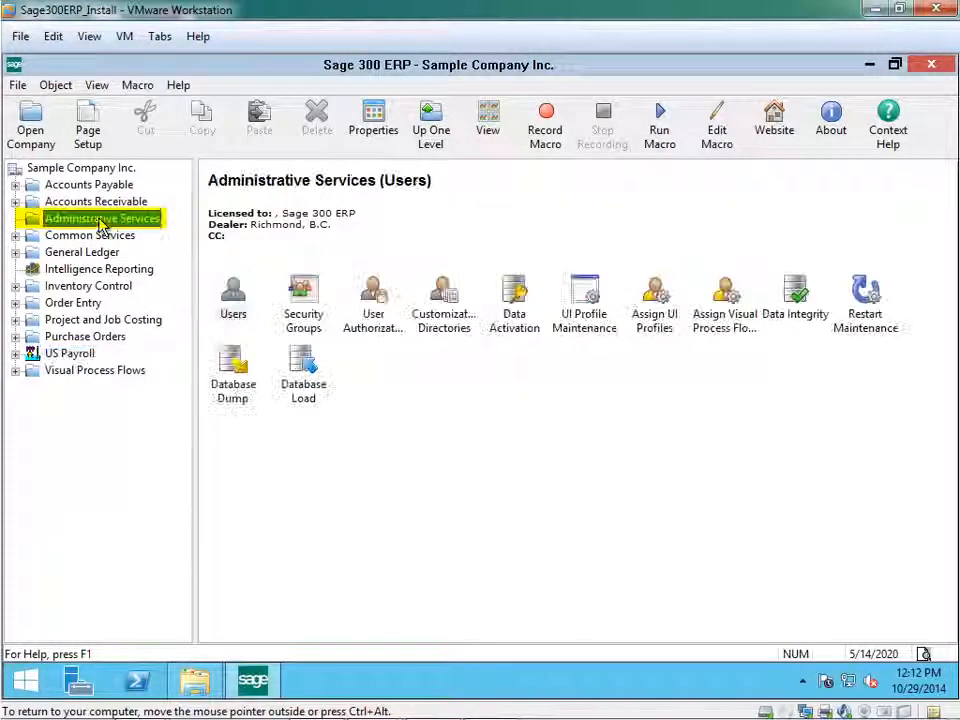
pyautogui.doubleClick(521, 322)
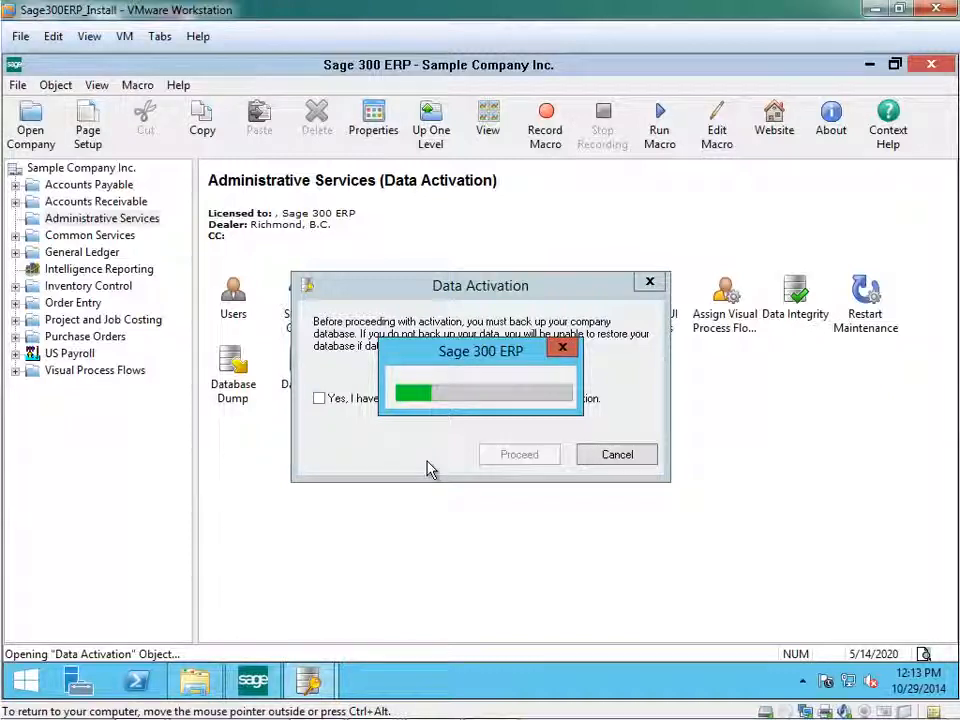
pyautogui.click(319, 400)
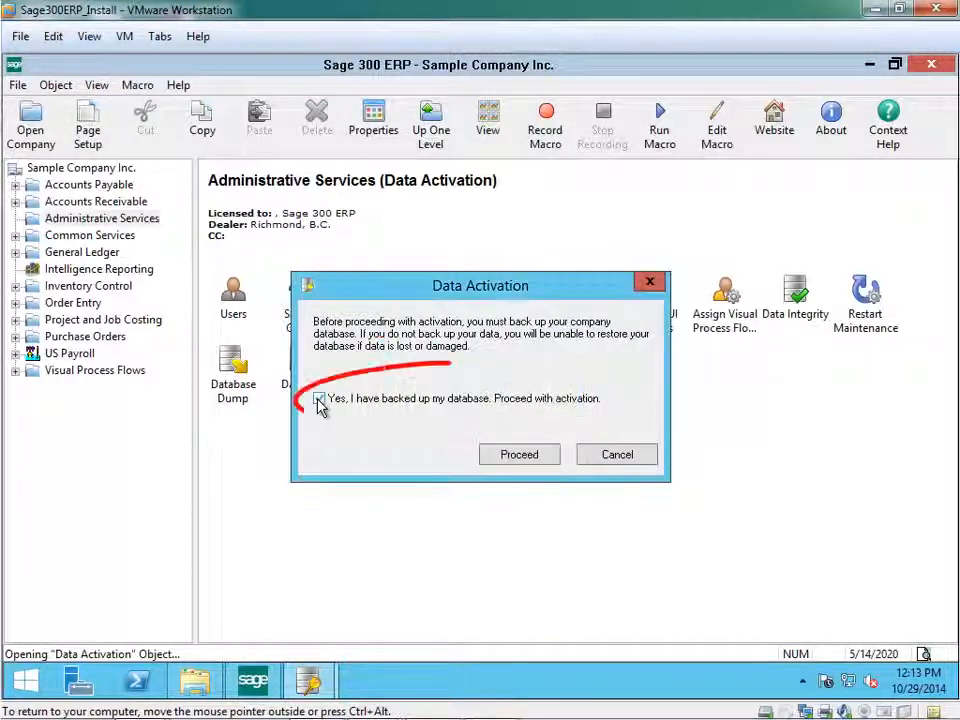
pyautogui.click(510, 454)
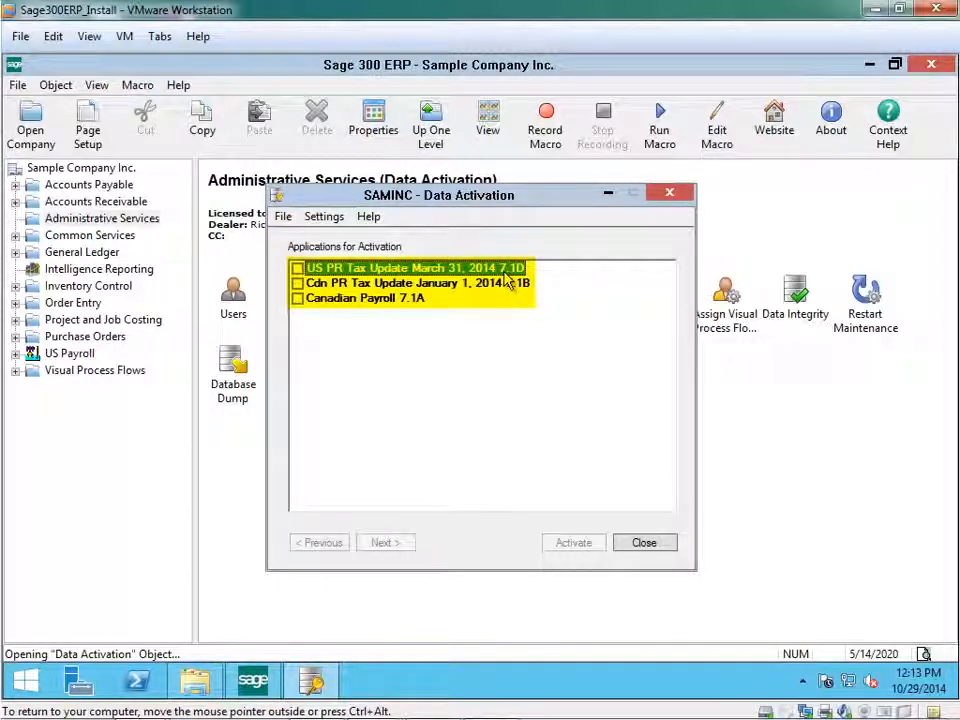
# Activate US PR Tax Update March 31, 2014 7.1D for the company and close Data Activation
pyautogui.click(300, 270)
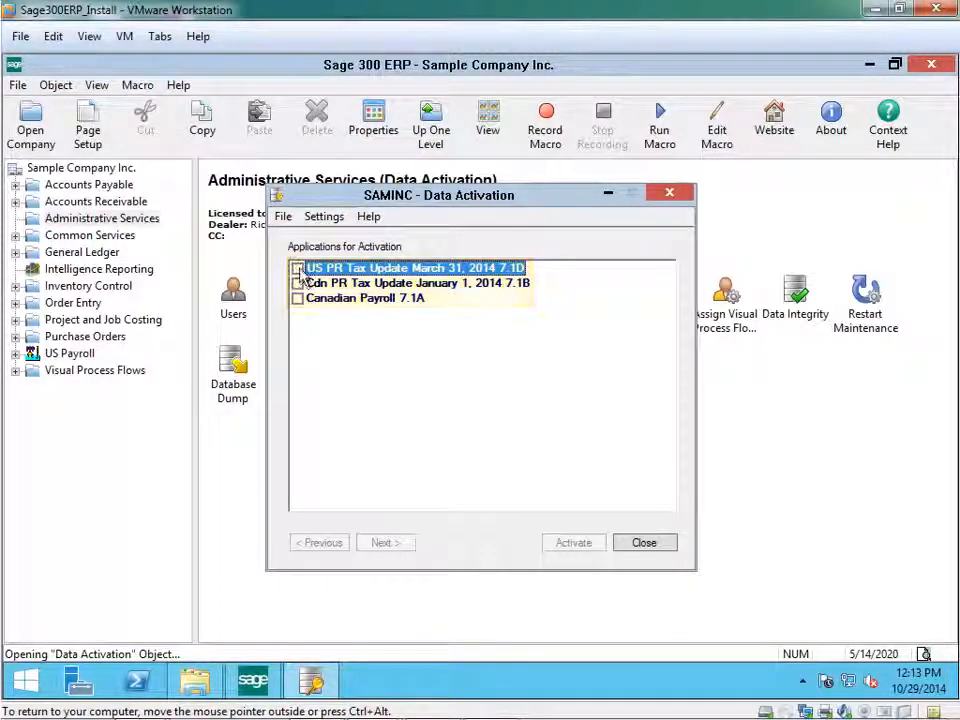
pyautogui.click(300, 270)
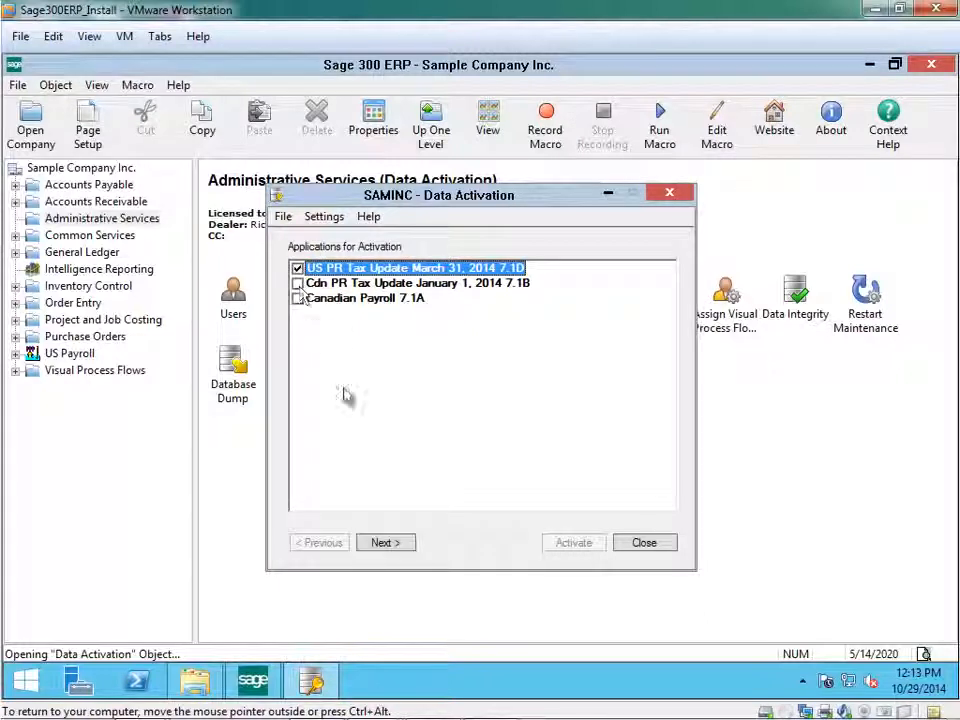
pyautogui.click(383, 547)
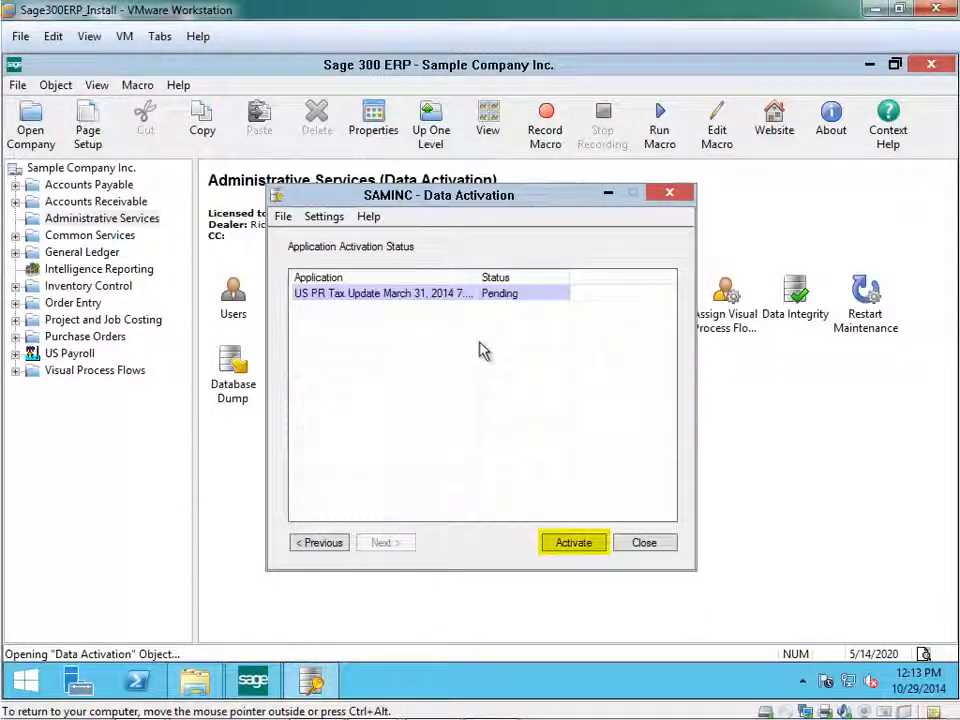
pyautogui.click(578, 550)
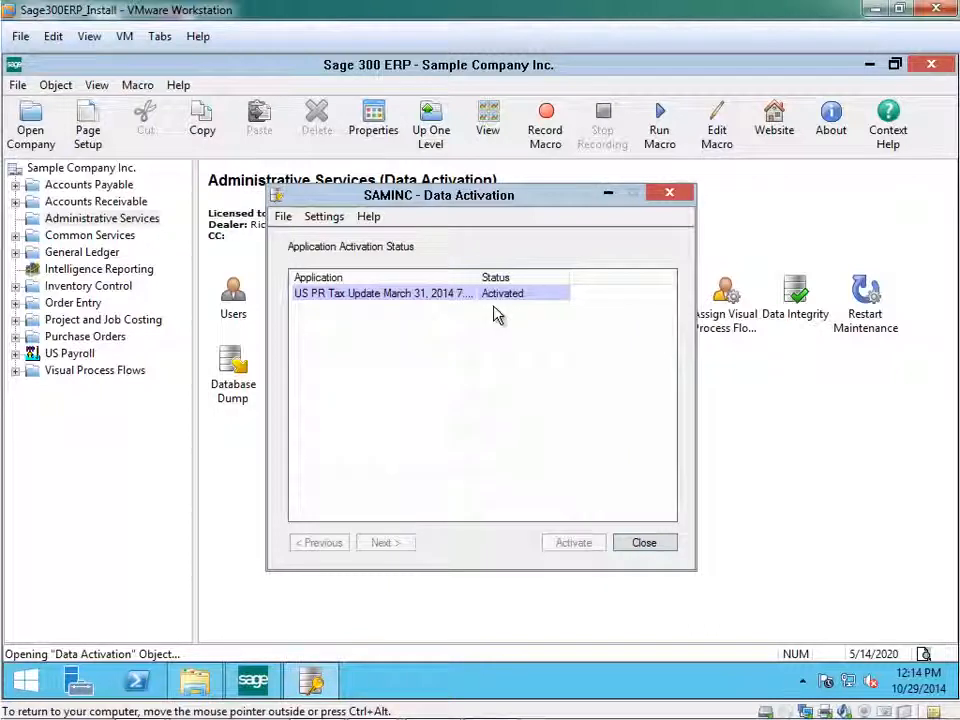
pyautogui.click(642, 543)
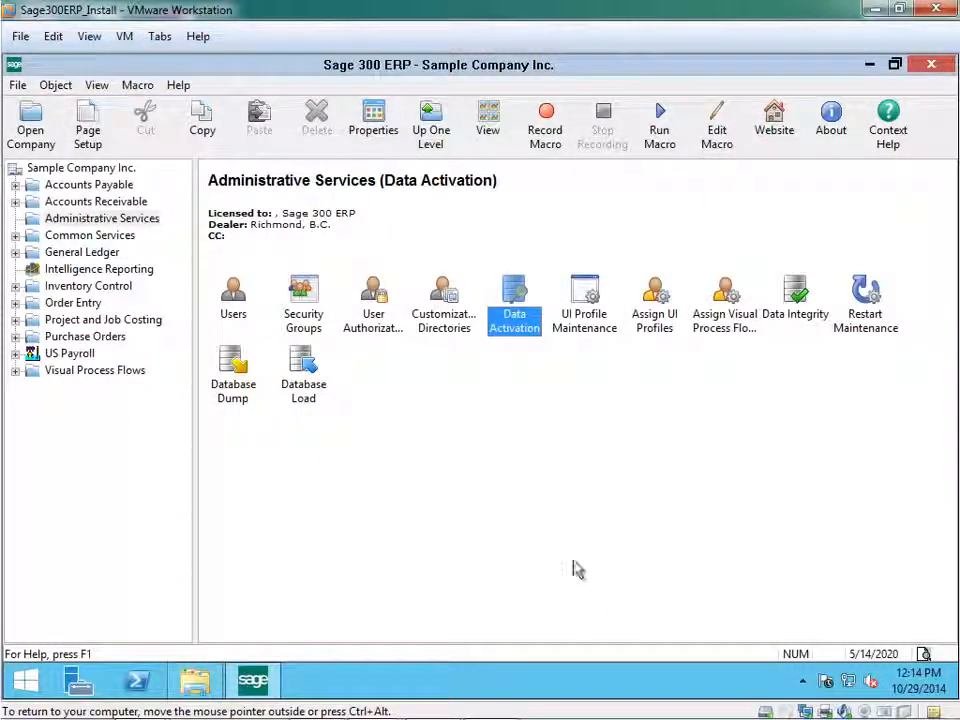
# Check the US Payroll and US PR Tax Update versions and activation marks in the system information
pyautogui.click(179, 87)
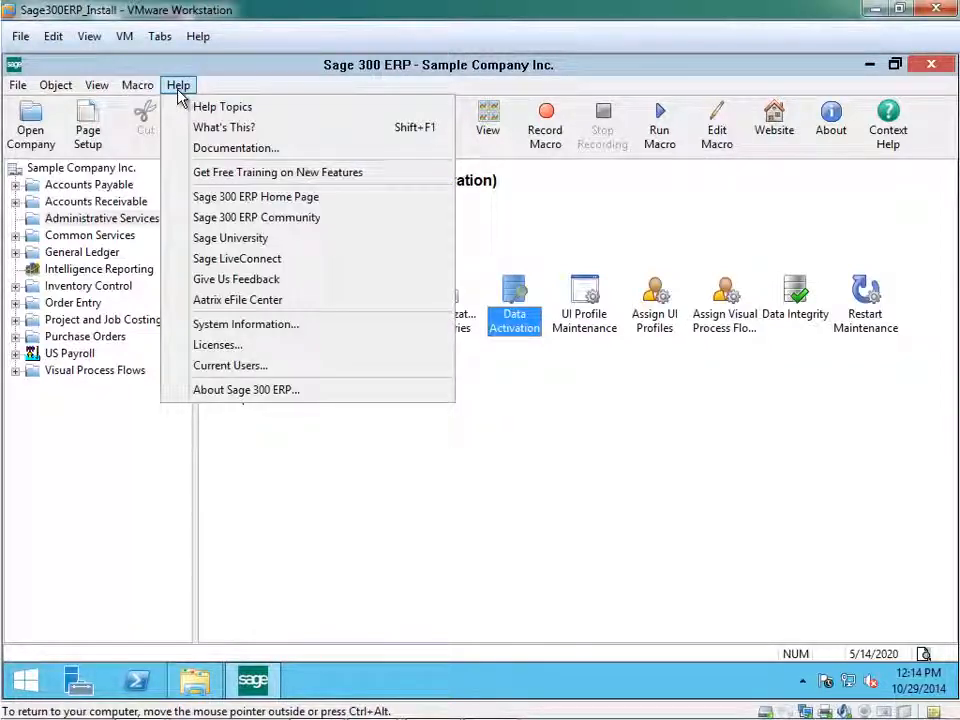
pyautogui.click(256, 336)
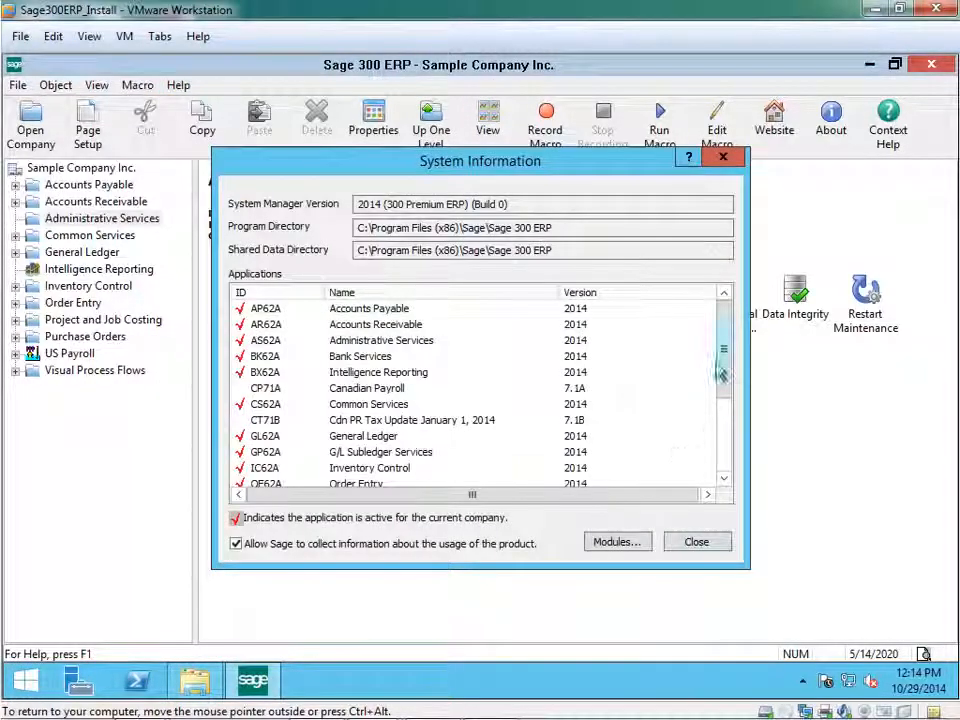
pyautogui.moveTo(724, 362); pyautogui.dragTo(737, 439)
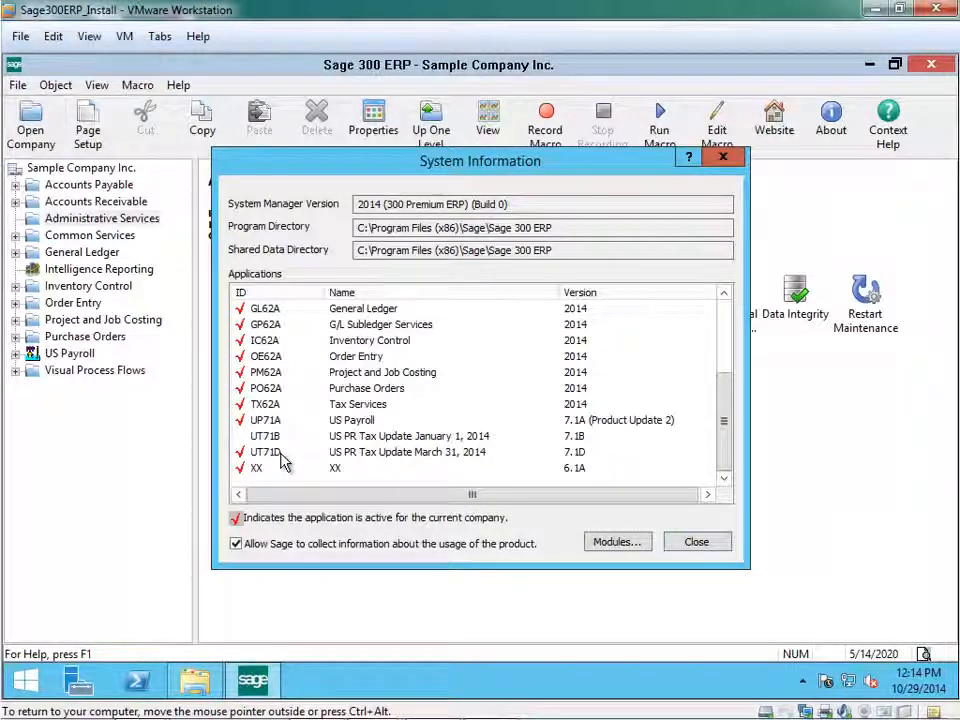
pyautogui.click(706, 543)
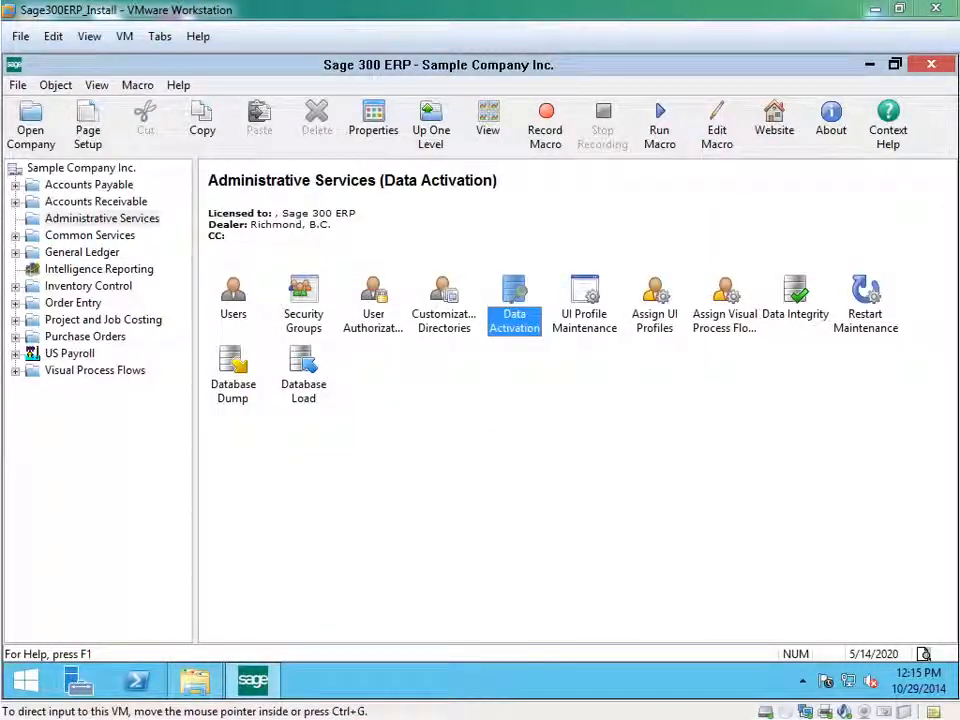